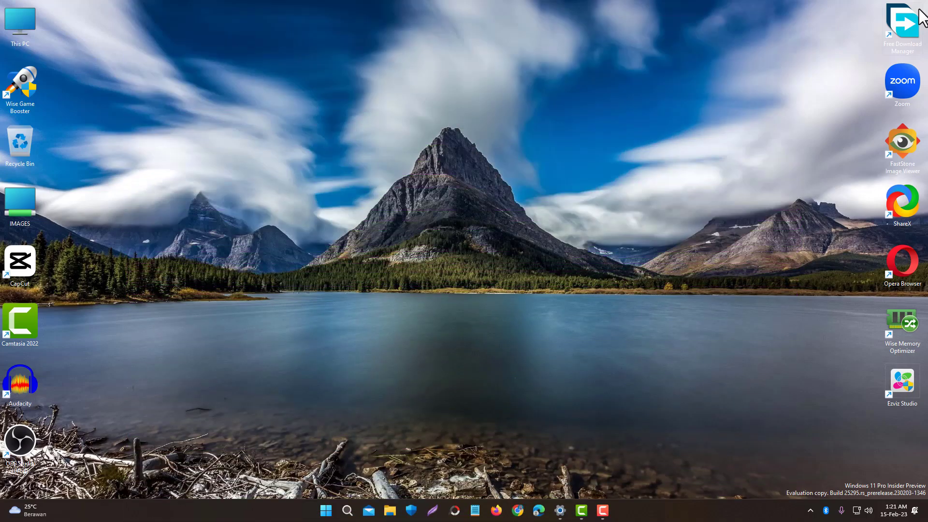
# Step: Examine the devices under Universal Serial Bus controllers and USB Connector Managers in Device Manager
pyautogui.click(348, 511)
pyautogui.write('devi')
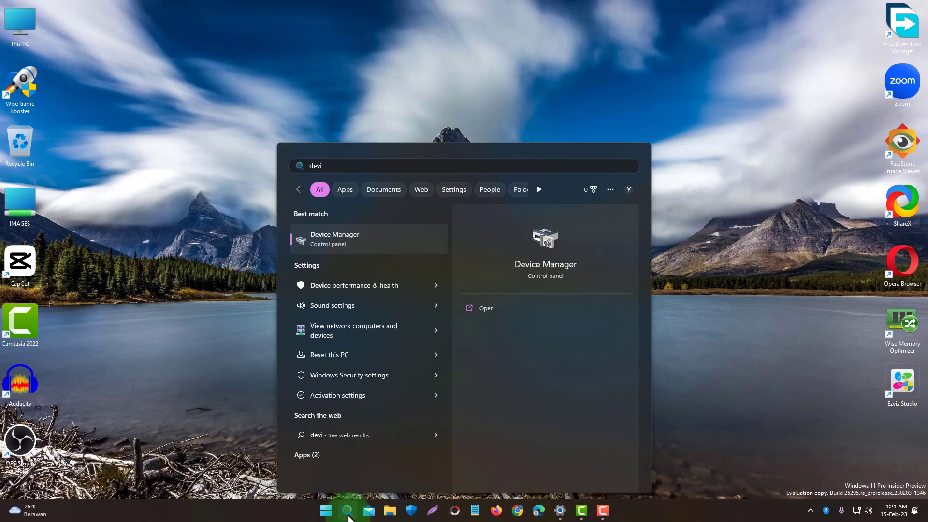
pyautogui.click(551, 259)
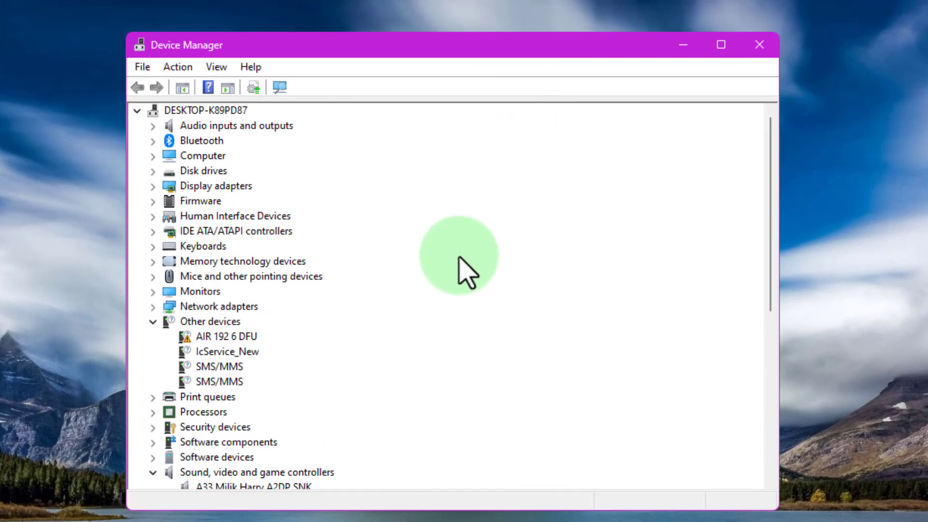
pyautogui.scroll(-3, 459, 258)
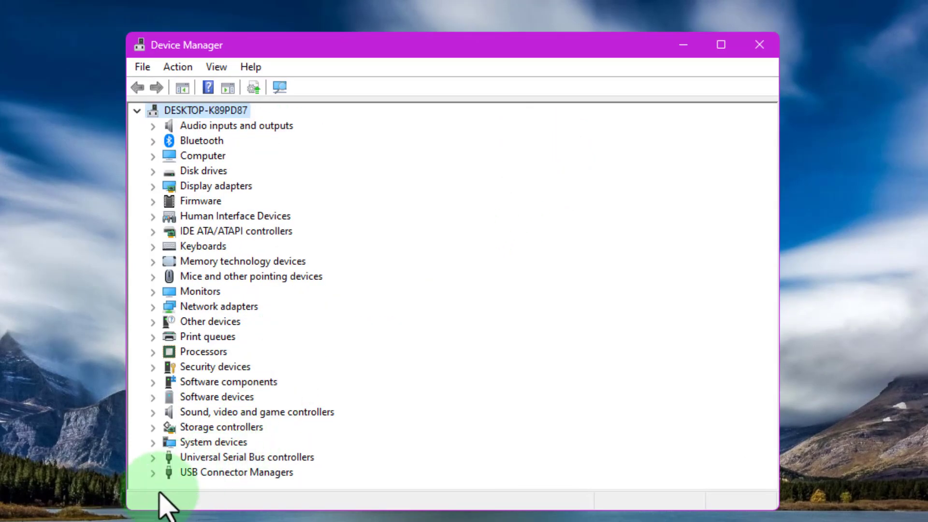
pyautogui.click(153, 471)
pyautogui.click(153, 442)
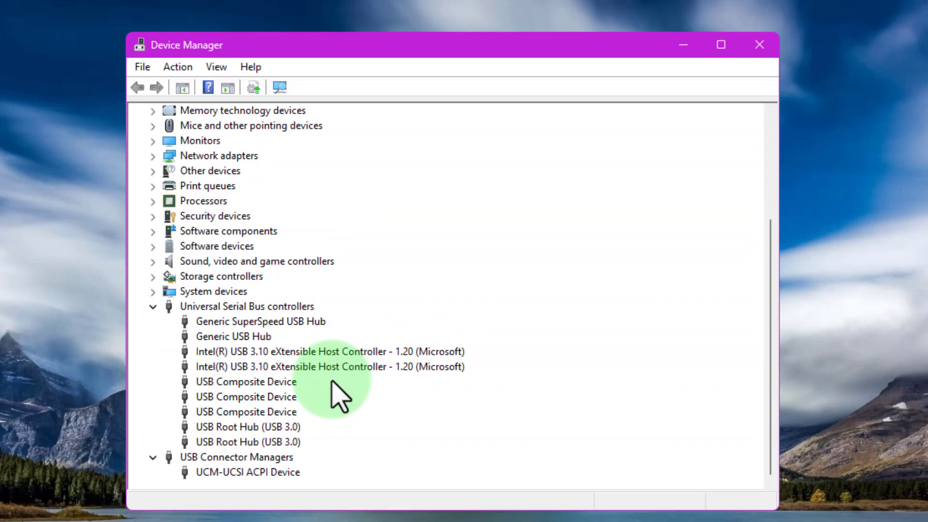
pyautogui.click(763, 53)
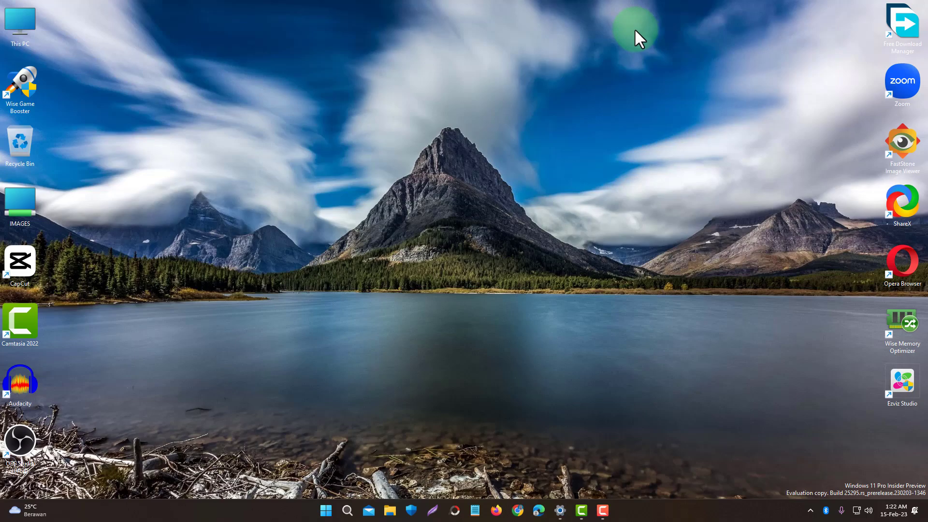
# Step: Open Device Manager and expand the Universal Serial Bus controllers category
pyautogui.click(348, 510)
pyautogui.write('device manager')
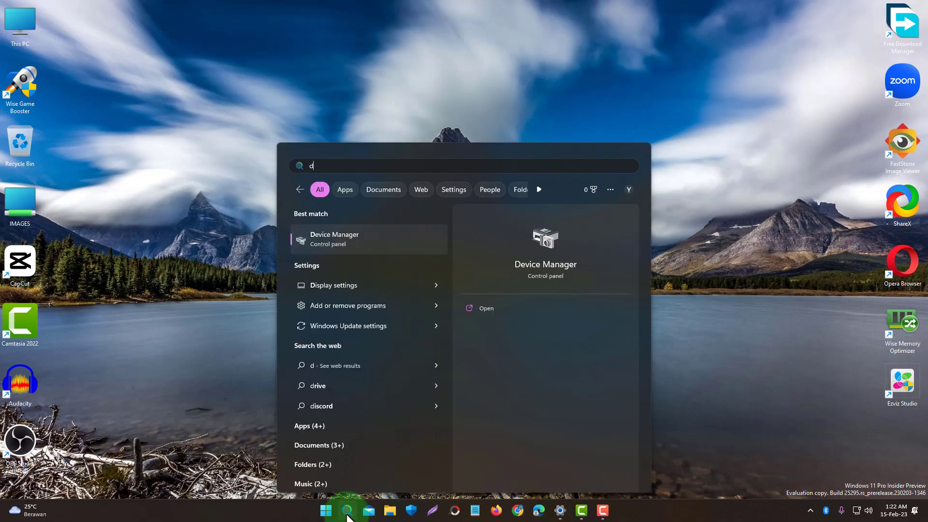
pyautogui.press('Return')
pyautogui.moveTo(297, 34); pyautogui.dragTo(545, 39)
pyautogui.click(299, 188)
pyautogui.click(299, 240)
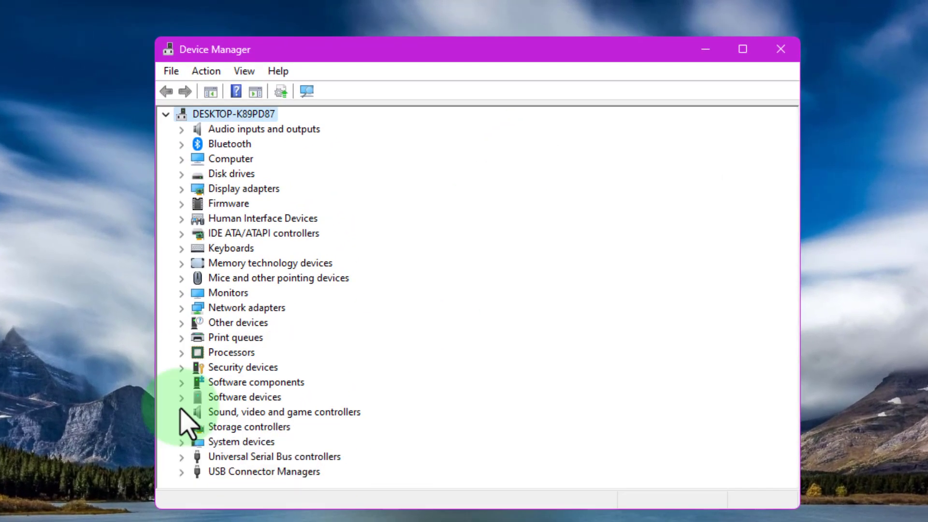
pyautogui.click(184, 456)
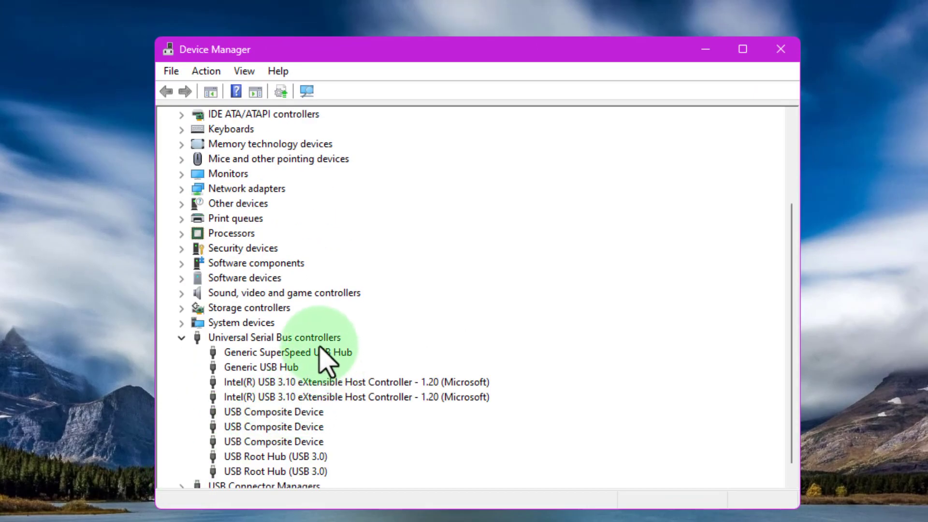
# Step: Run an automatic driver update search for the Generic SuperSpeed USB Hub and close the update wizard
pyautogui.click(319, 351)
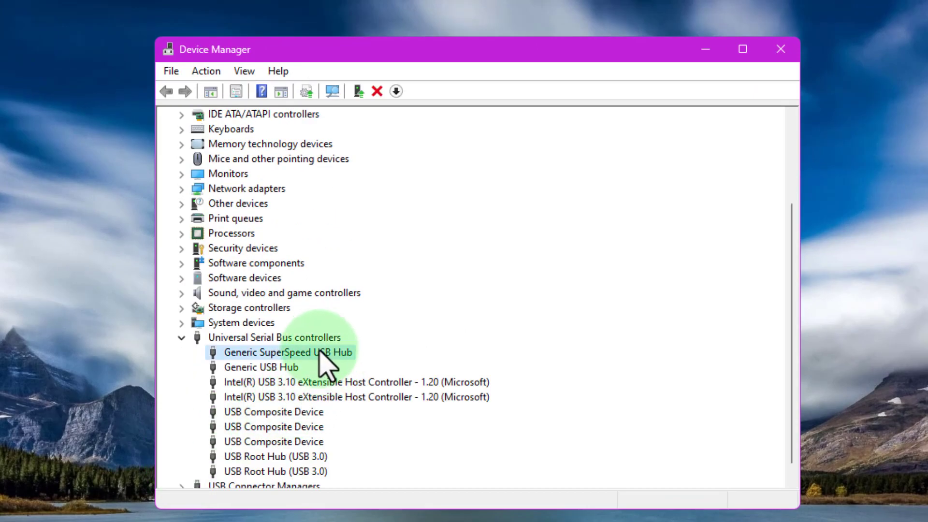
pyautogui.rightClick(320, 353)
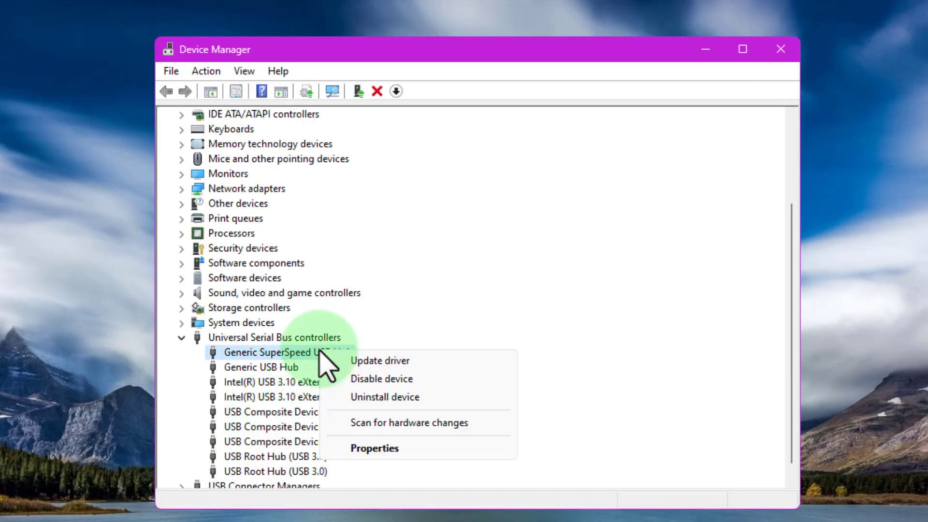
pyautogui.click(420, 362)
pyautogui.click(459, 244)
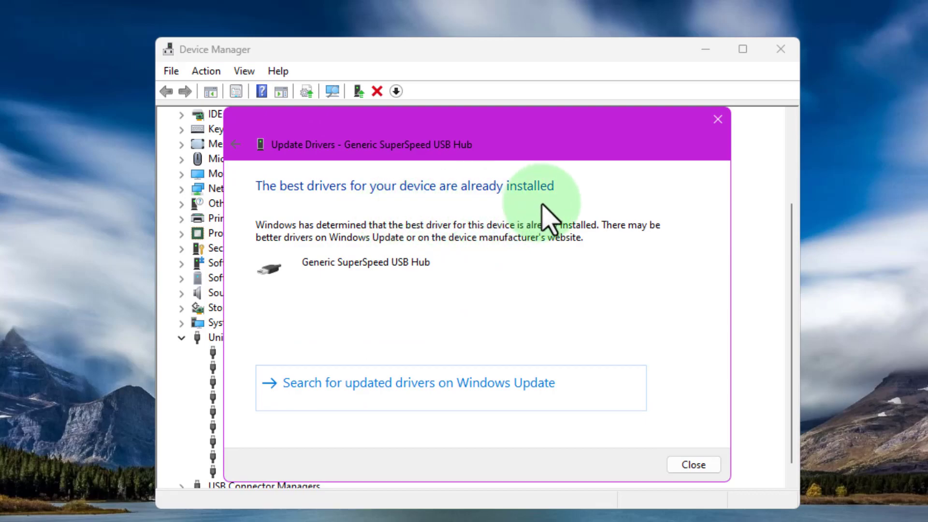
pyautogui.click(692, 465)
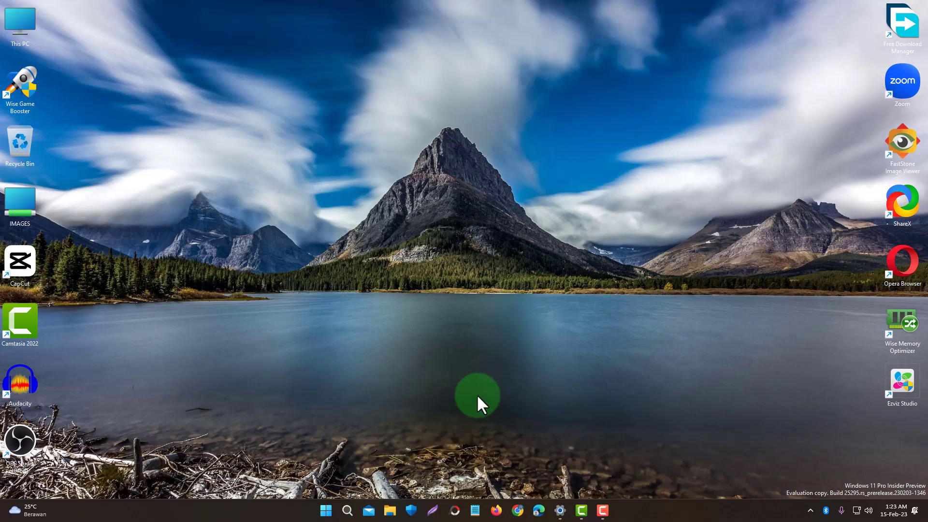
# Step: Switch to File Explorer and show the error checking and optimization tools in the properties of Local Disk (C:)
pyautogui.press('super+e')
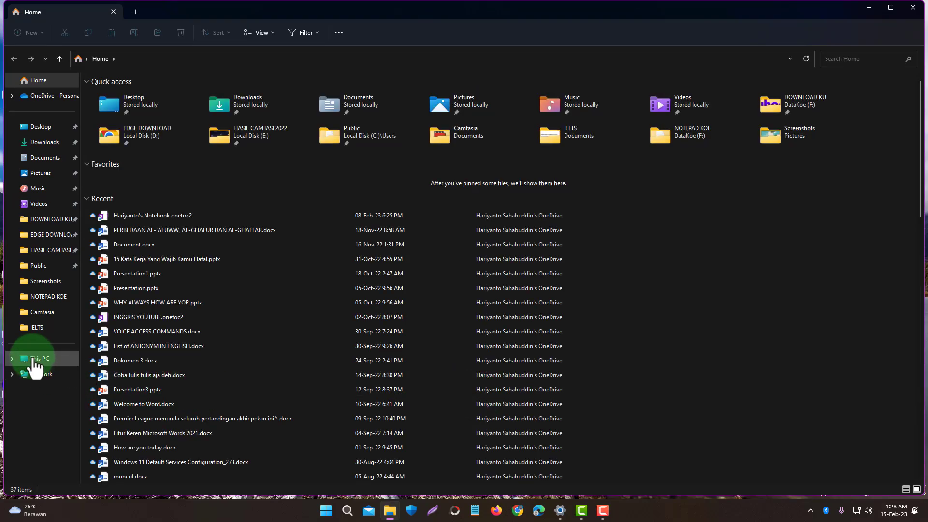
pyautogui.click(36, 359)
pyautogui.click(113, 113)
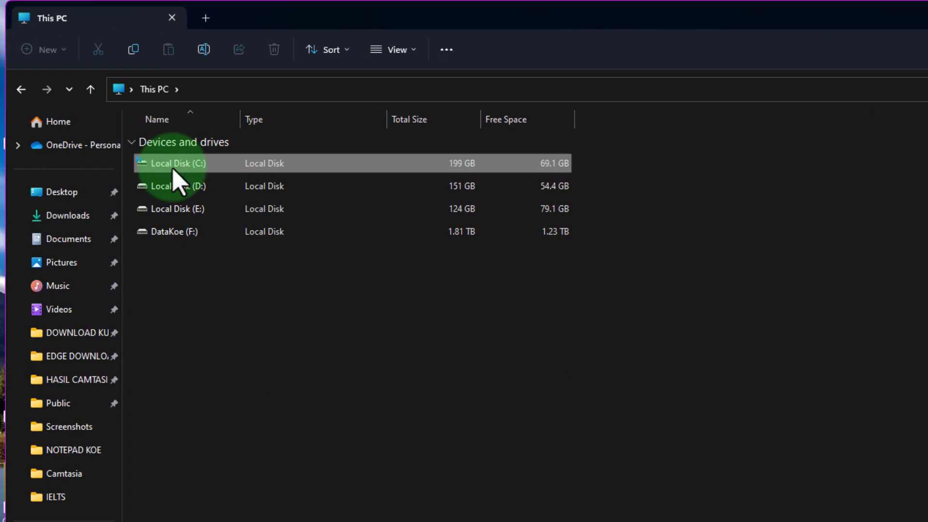
pyautogui.rightClick(173, 168)
pyautogui.click(310, 379)
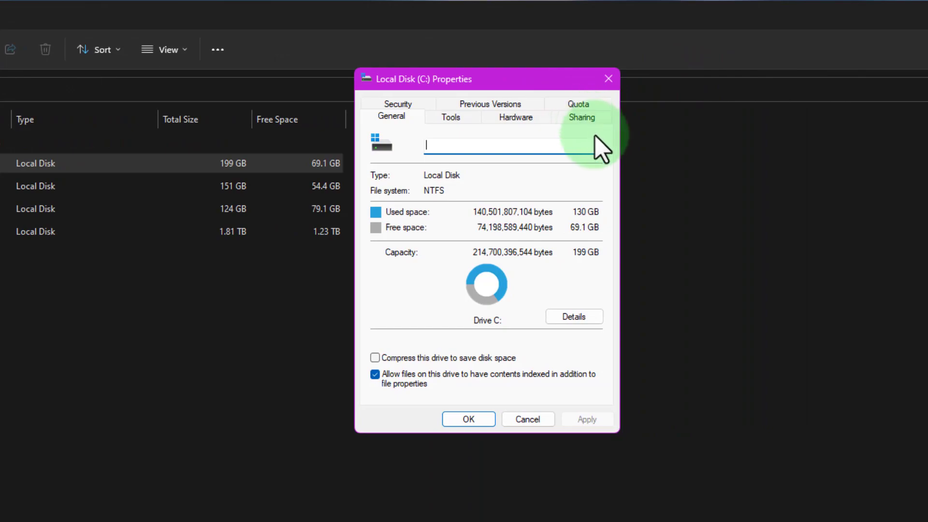
pyautogui.click(268, 216)
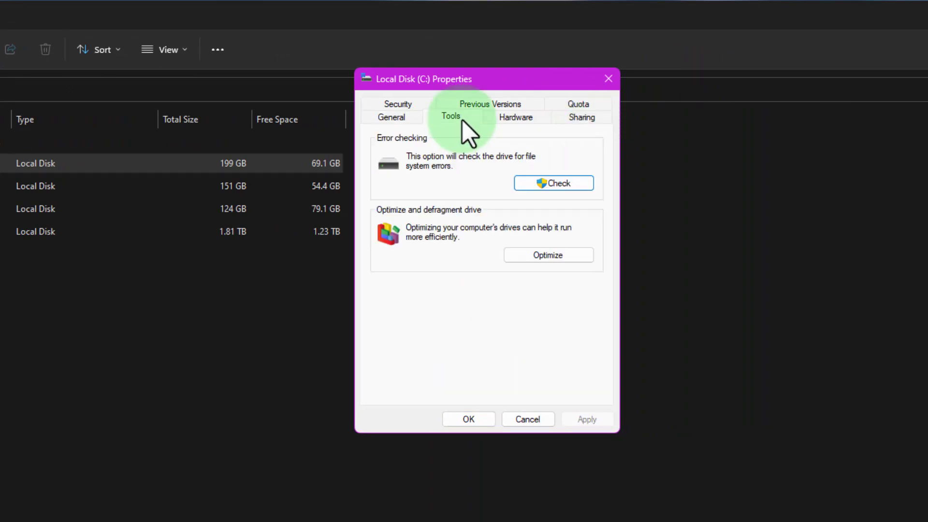
# Step: Scan Local Disk (C:) for file system errors, then close its properties and File Explorer
pyautogui.click(569, 187)
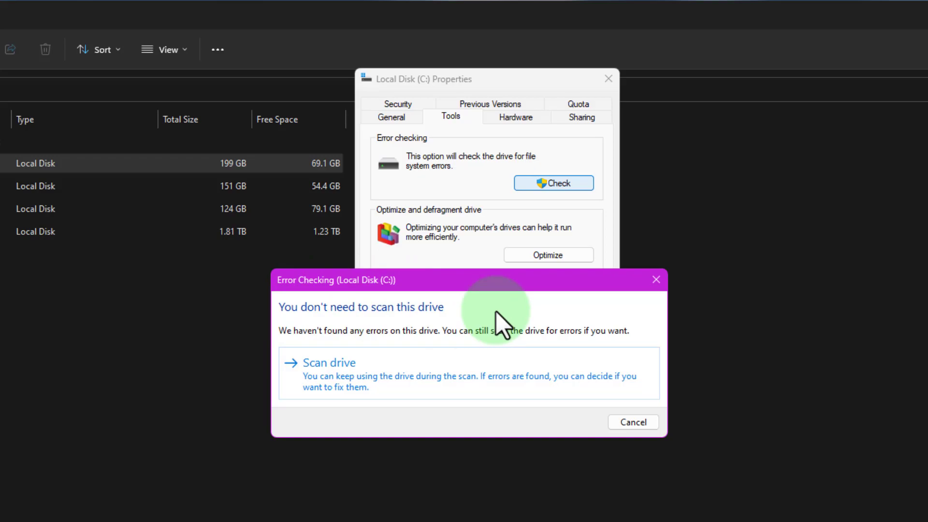
pyautogui.click(379, 377)
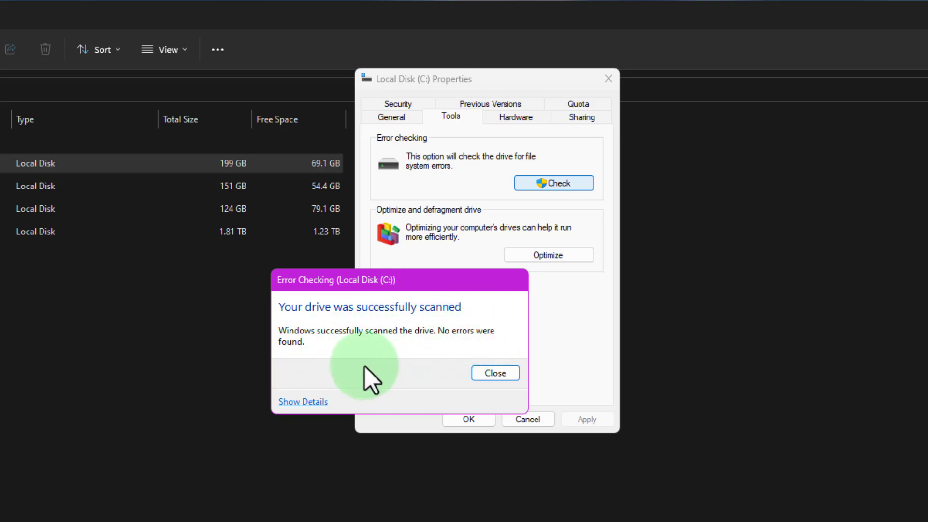
pyautogui.click(508, 373)
pyautogui.click(541, 416)
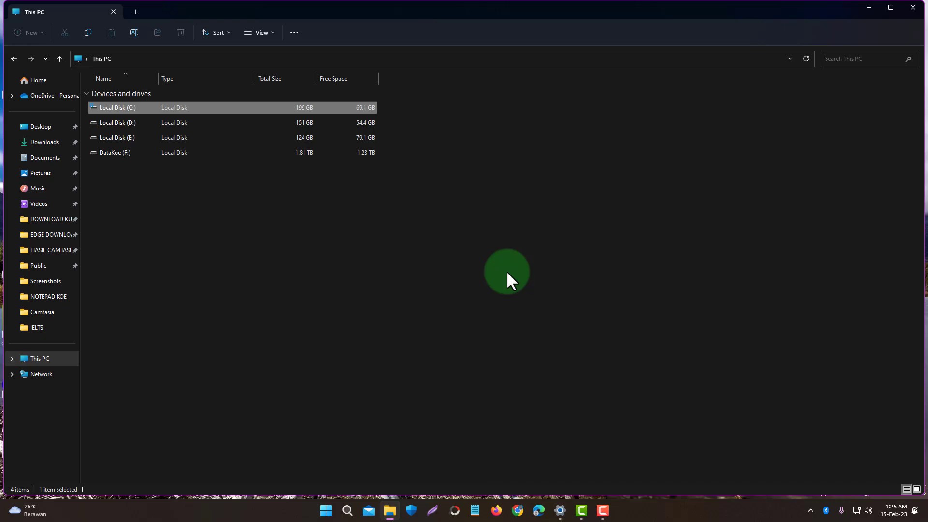
pyautogui.click(913, 8)
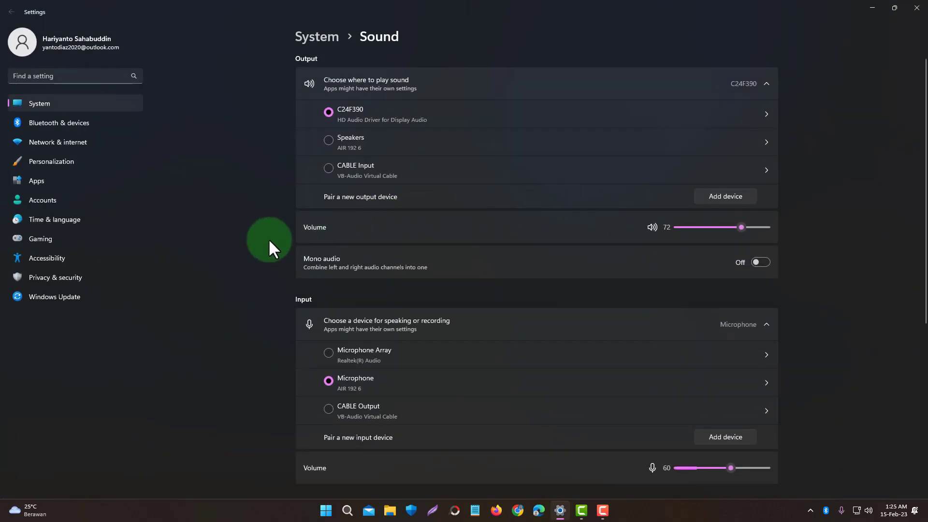
# Step: Open the Virus & threat protection scan options in Windows Security and select Full scan
pyautogui.click(83, 275)
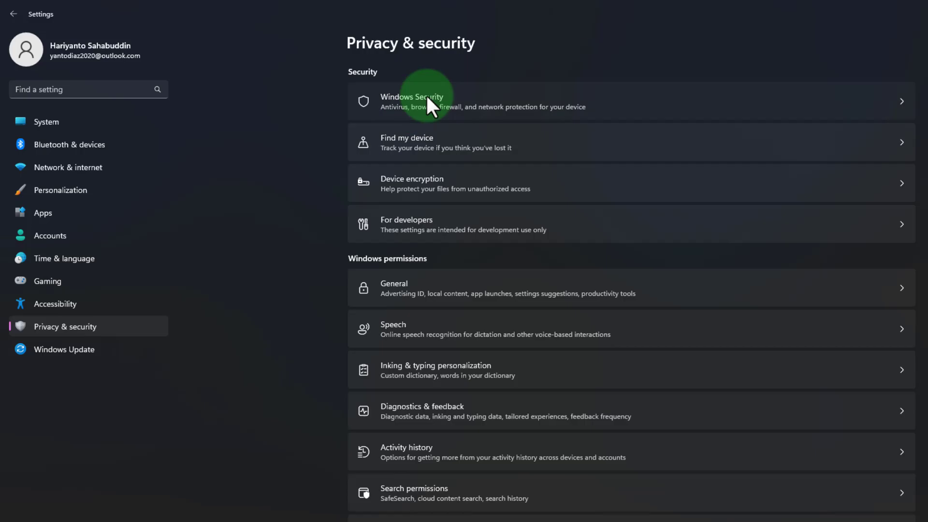
pyautogui.click(412, 92)
pyautogui.click(437, 167)
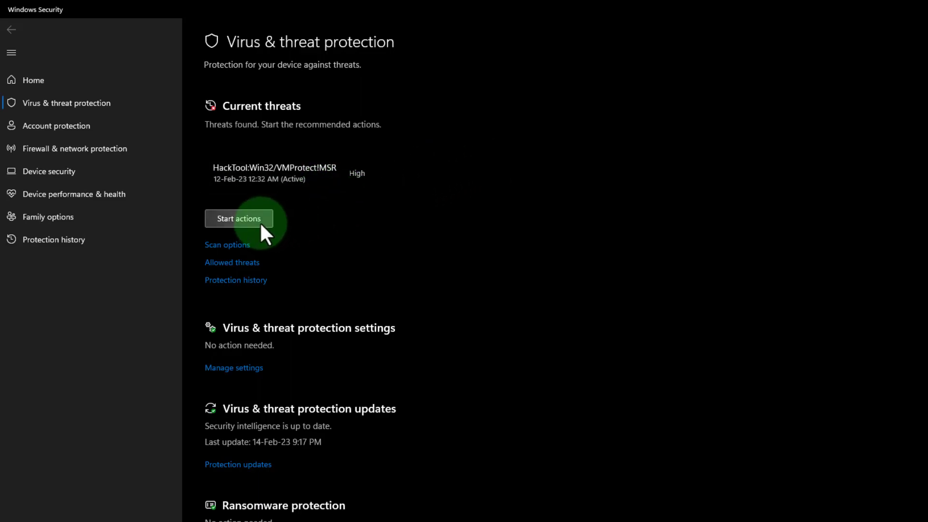
pyautogui.click(241, 244)
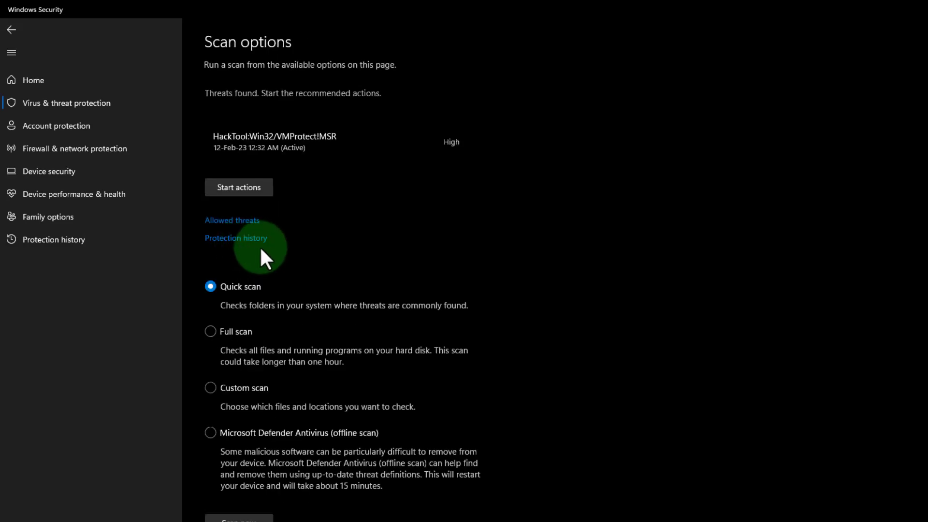
pyautogui.click(211, 331)
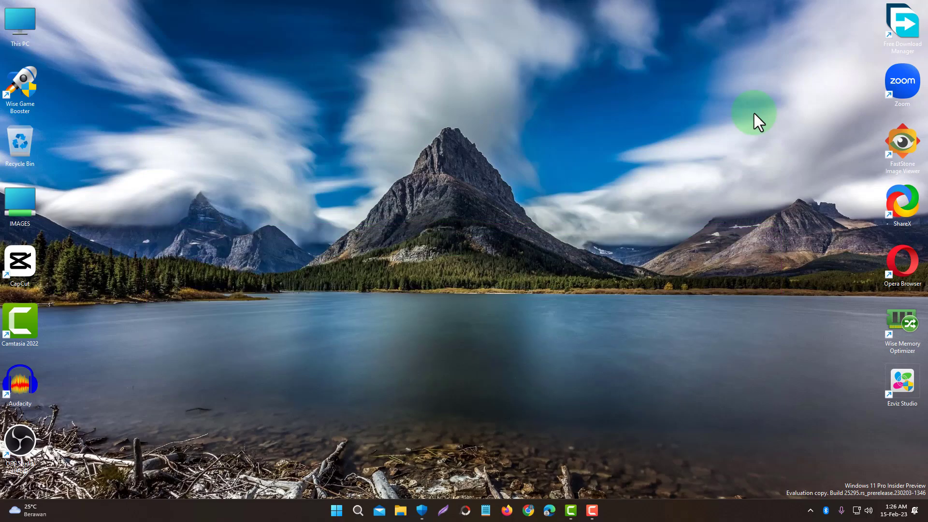
# Step: Open Windows Update in Settings and check for updates
pyautogui.press('super+i')
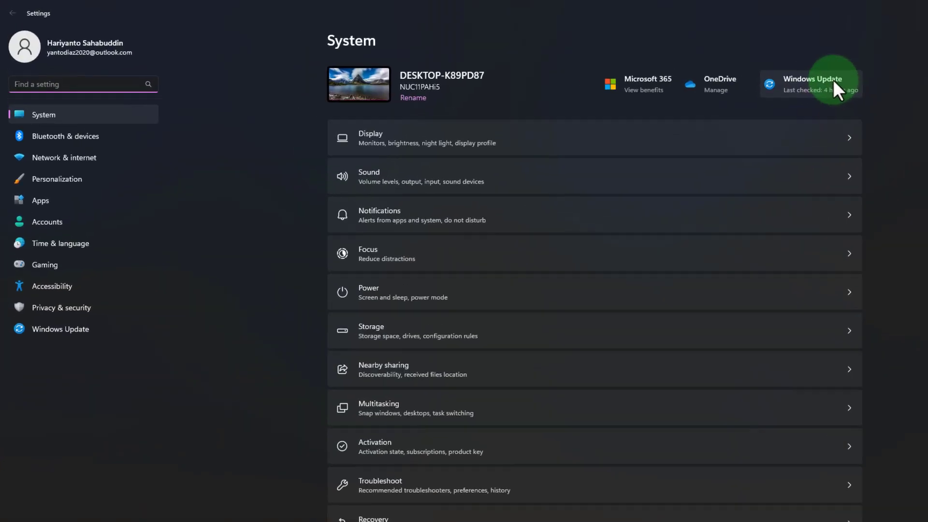
pyautogui.click(839, 83)
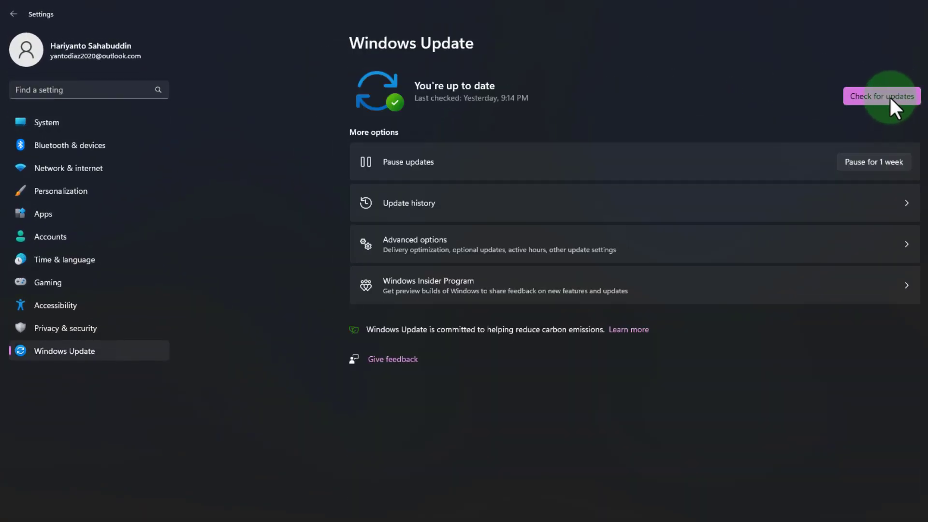
pyautogui.click(889, 95)
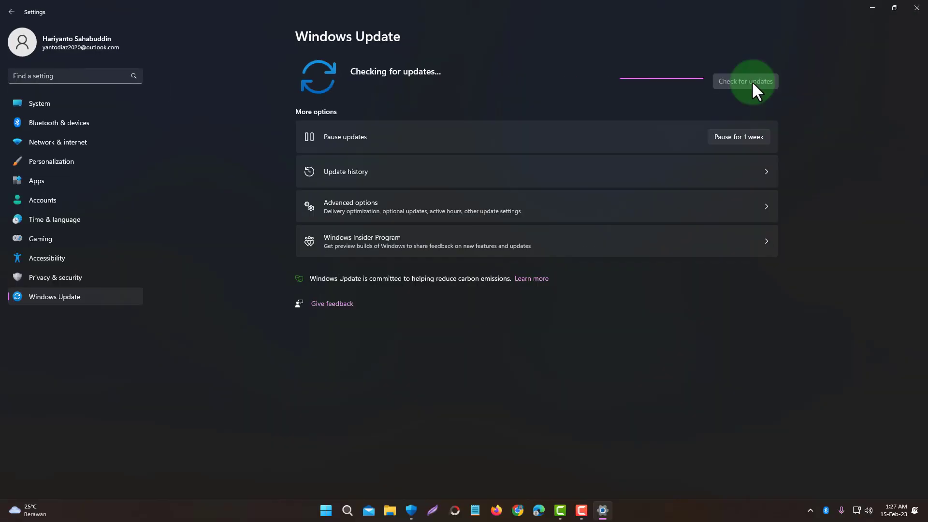